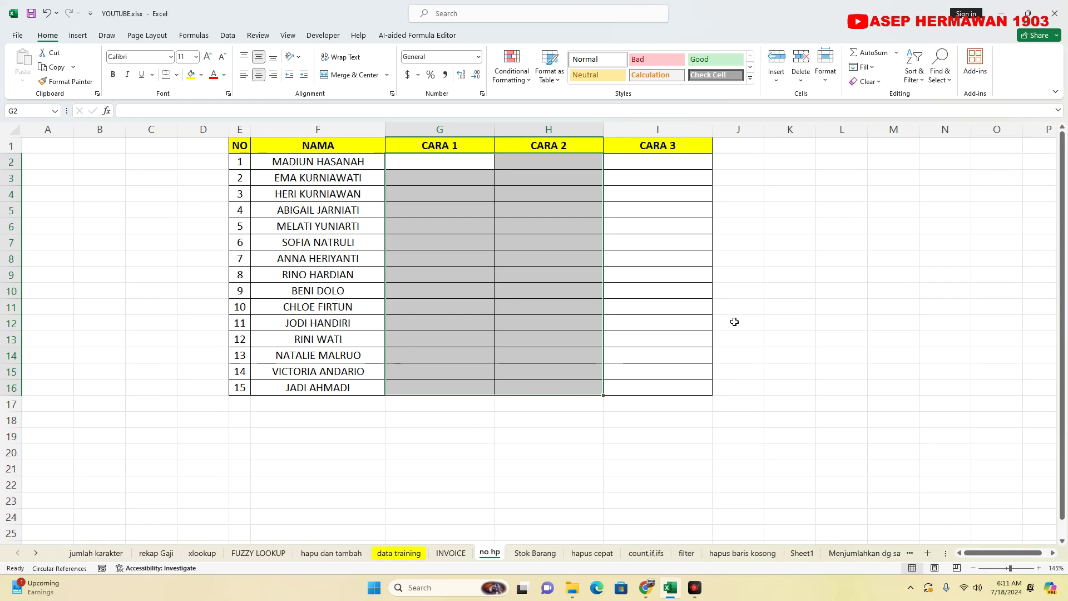
pyautogui.click(734, 322)
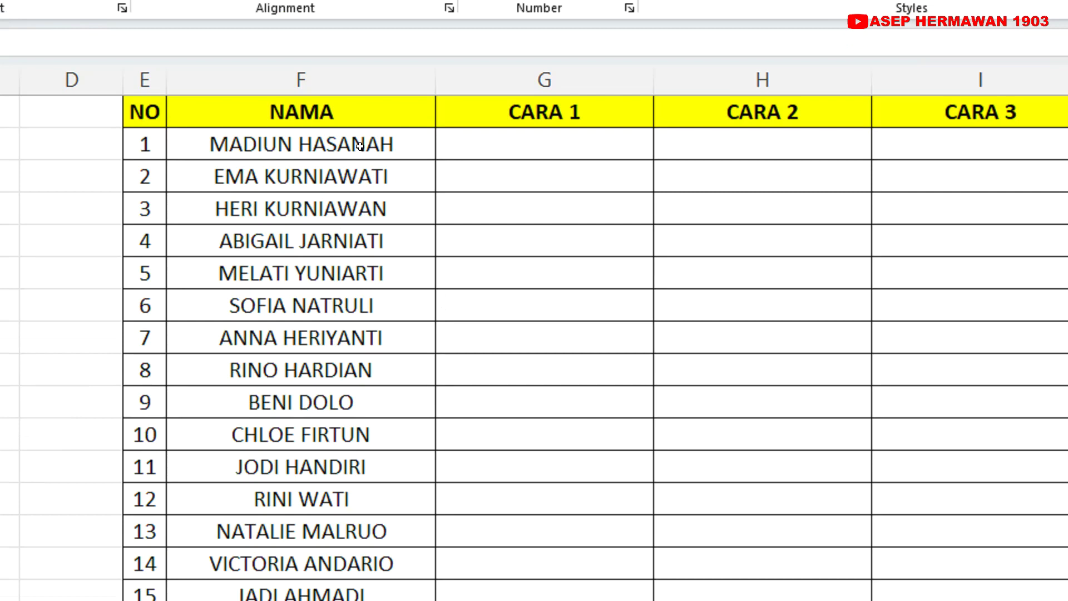
pyautogui.moveTo(360, 146); pyautogui.dragTo(328, 593)
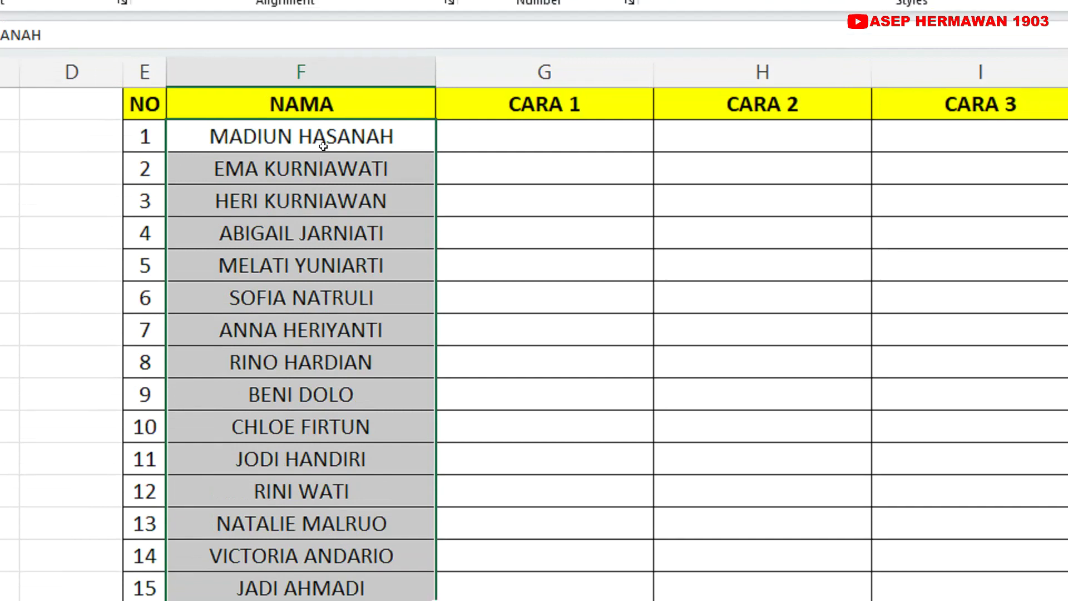
pyautogui.click(313, 151)
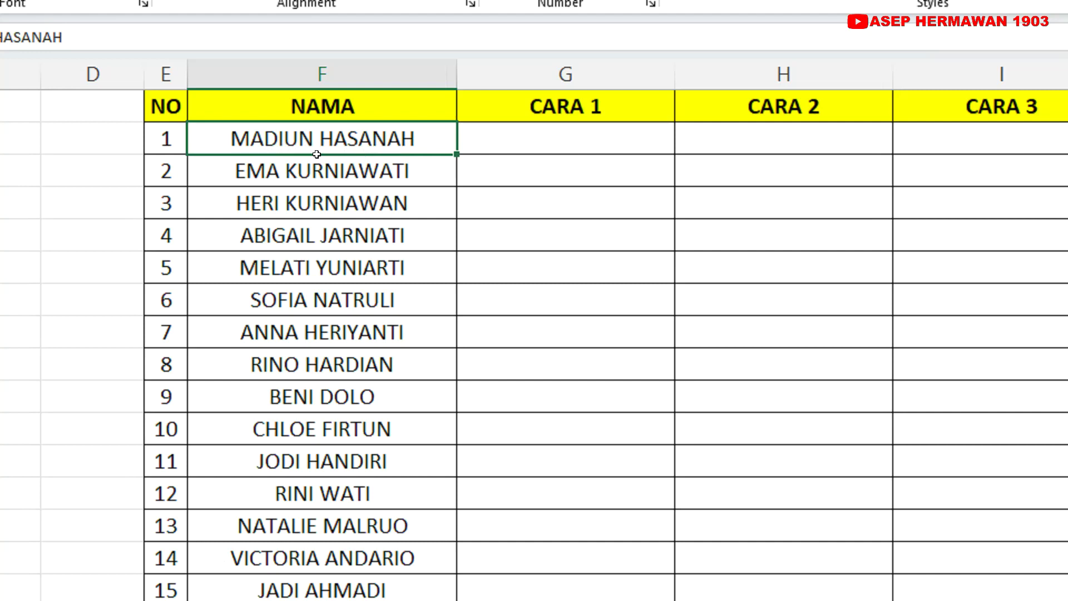
pyautogui.moveTo(315, 146); pyautogui.dragTo(346, 562)
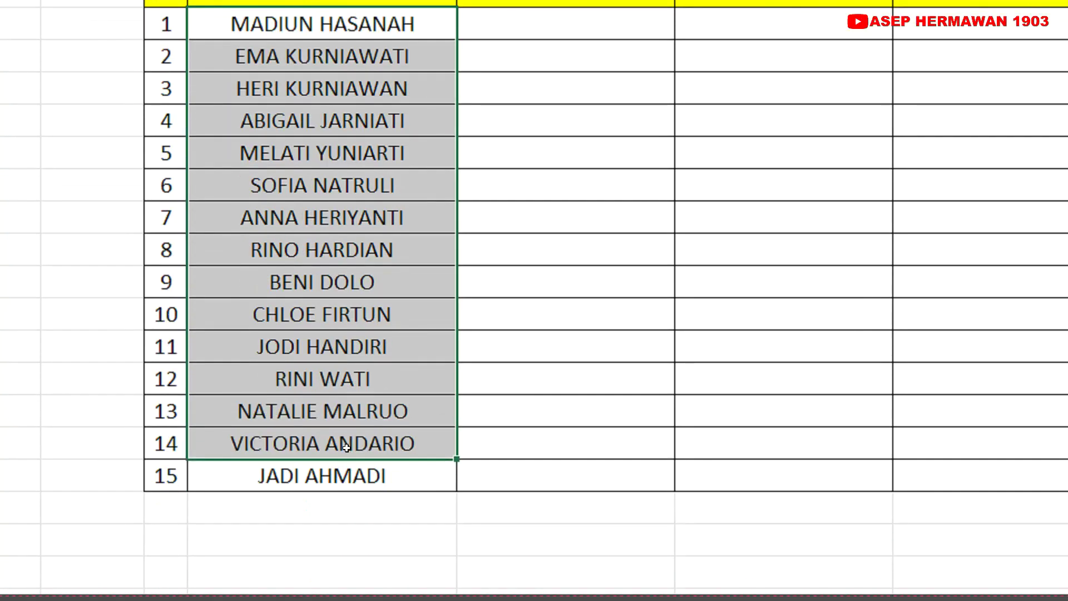
pyautogui.moveTo(346, 447); pyautogui.dragTo(348, 476)
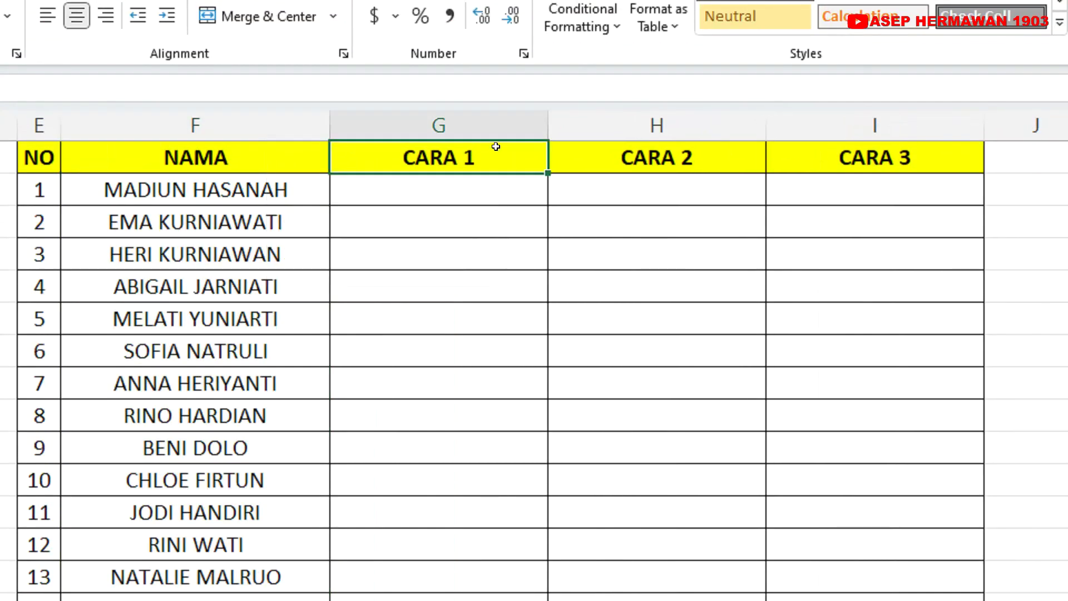
pyautogui.moveTo(489, 54); pyautogui.dragTo(879, 54)
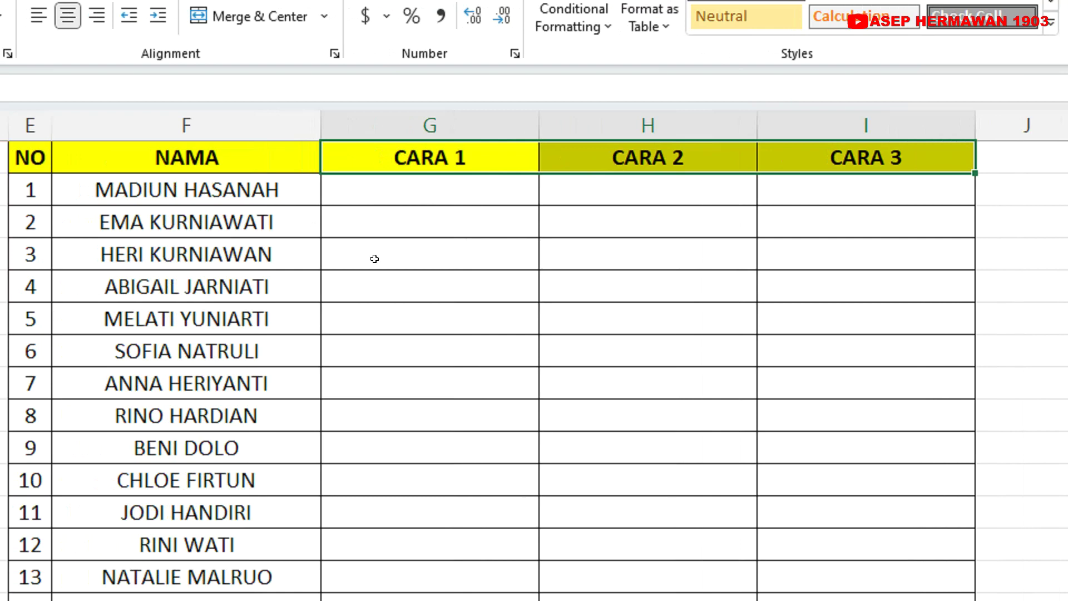
pyautogui.click(423, 195)
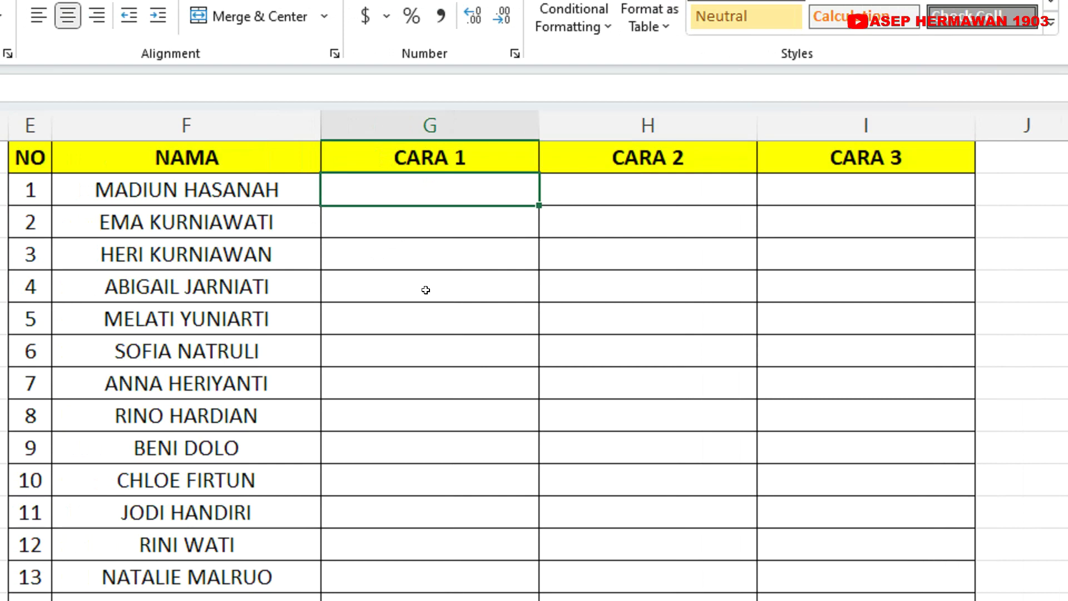
pyautogui.write('=')
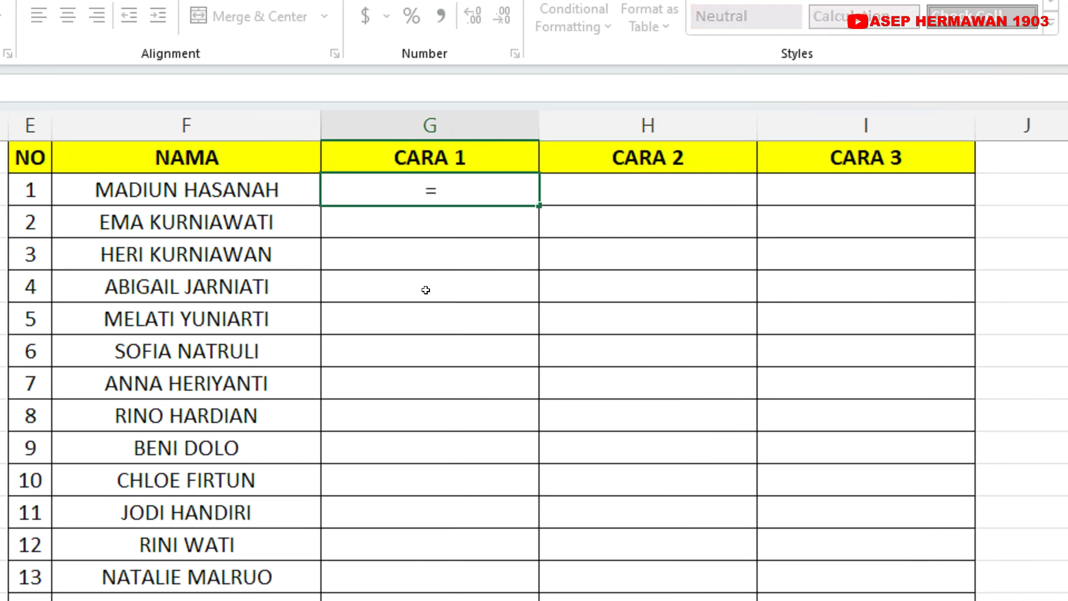
pyautogui.write('su')
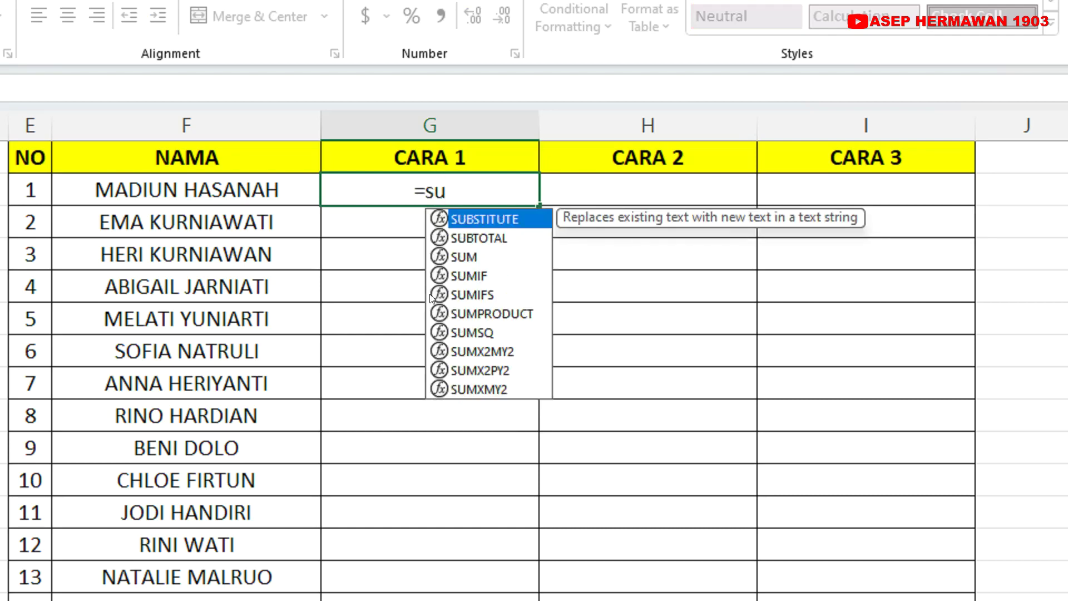
pyautogui.doubleClick(479, 220)
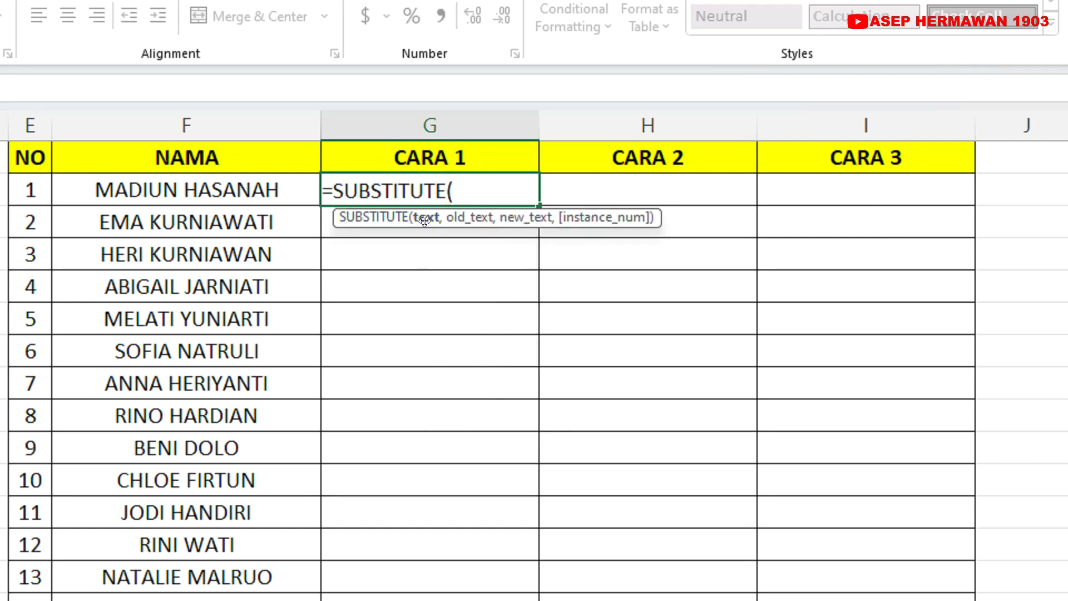
pyautogui.click(265, 199)
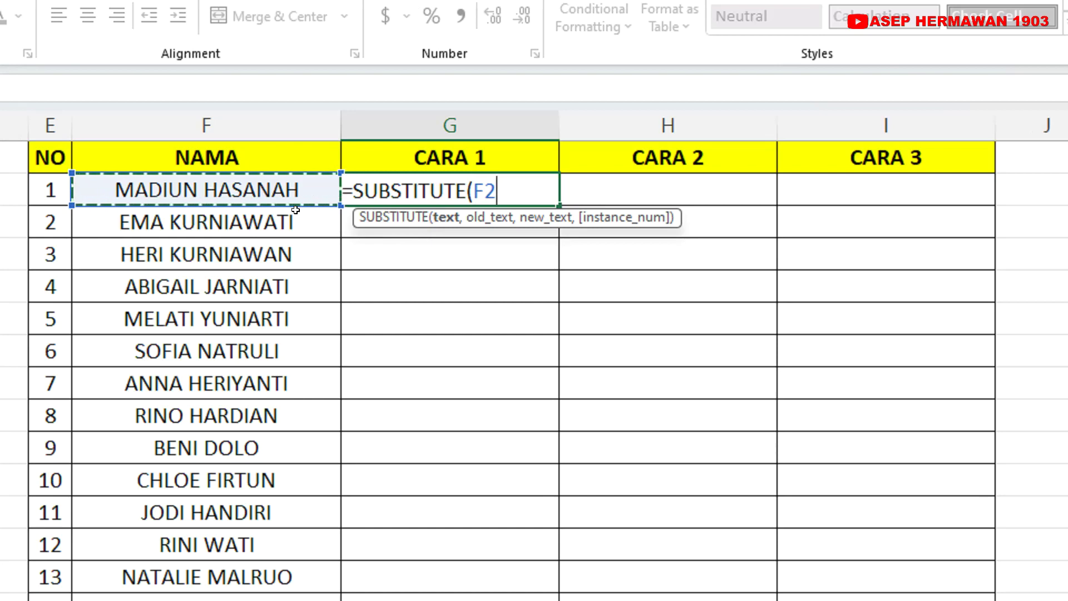
pyautogui.write(',"')
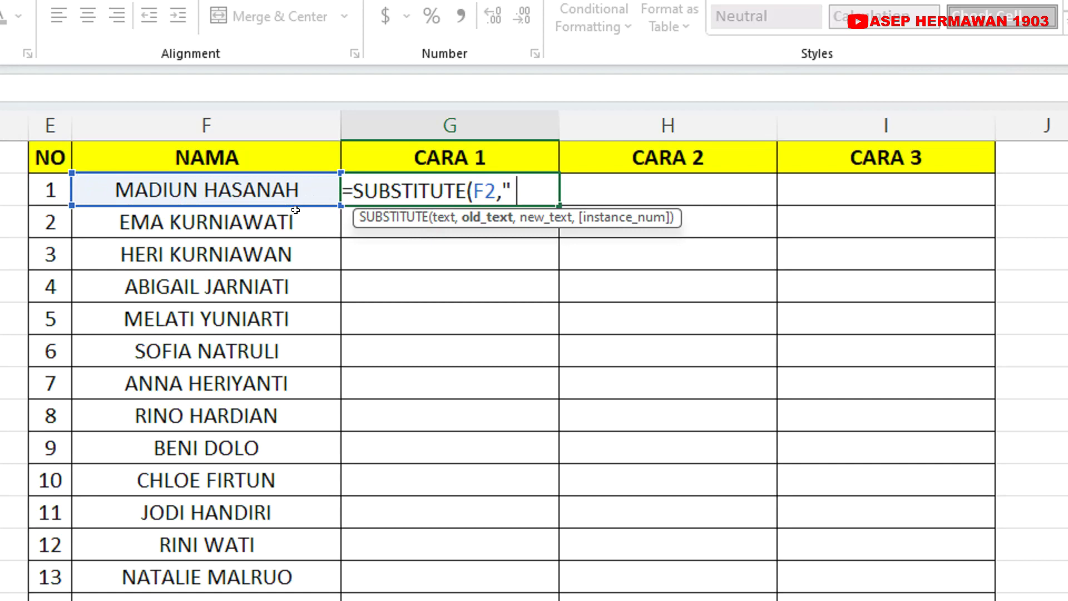
pyautogui.write(' "')
pyautogui.write(',')
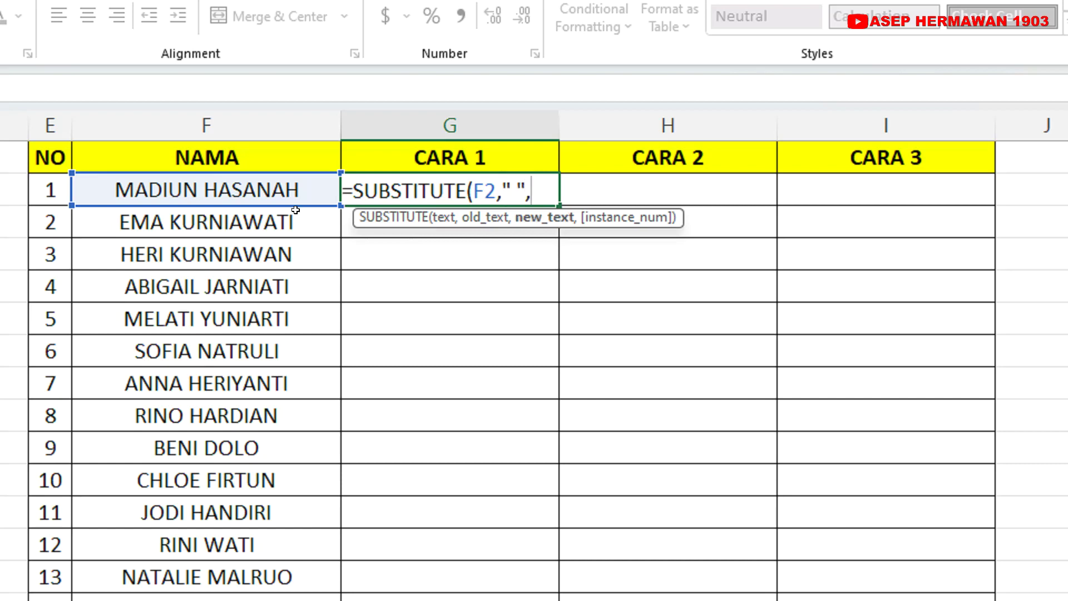
pyautogui.write('"_')
pyautogui.write('"_"_')
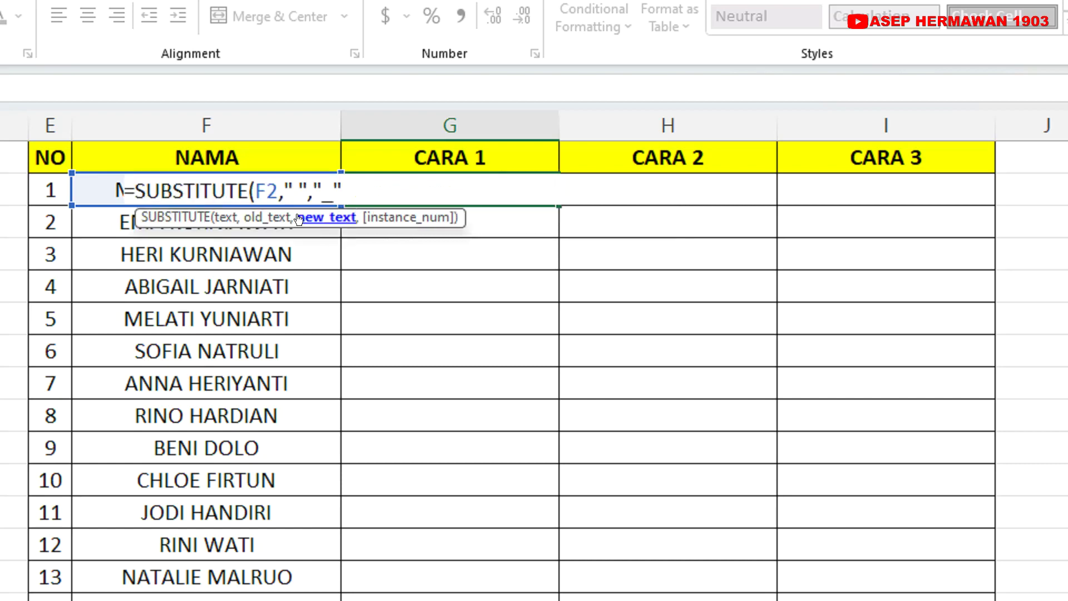
pyautogui.write(')')
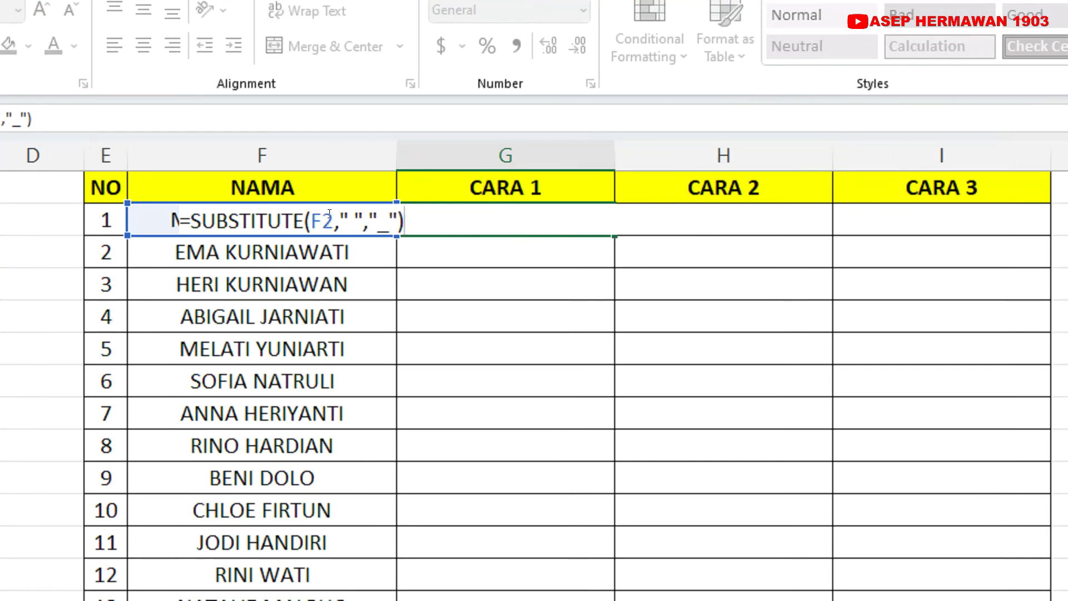
pyautogui.moveTo(341, 218); pyautogui.dragTo(352, 219)
pyautogui.click(380, 217)
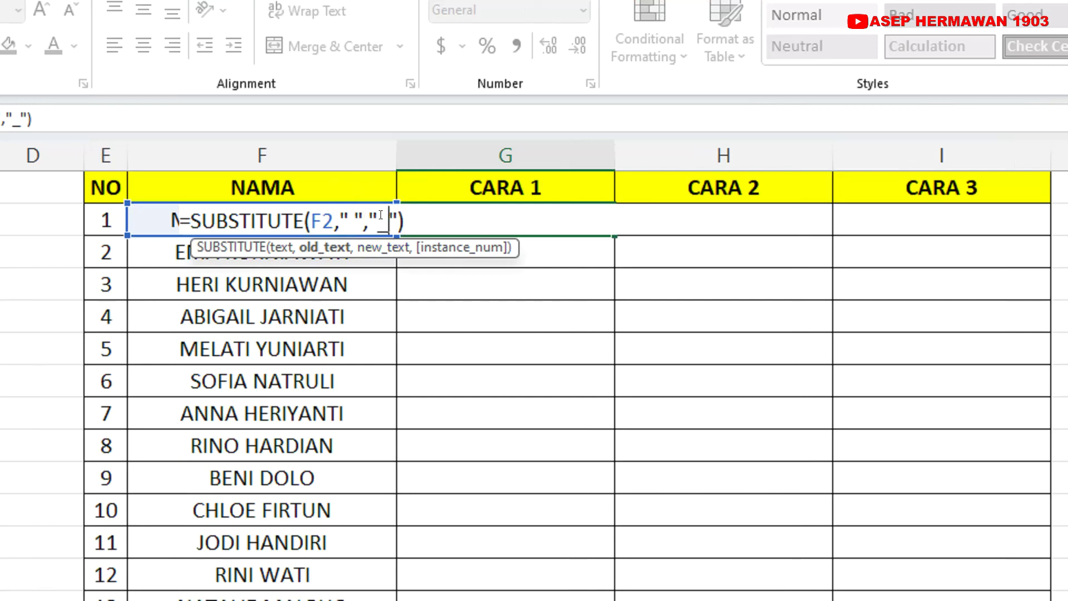
pyautogui.click(405, 220)
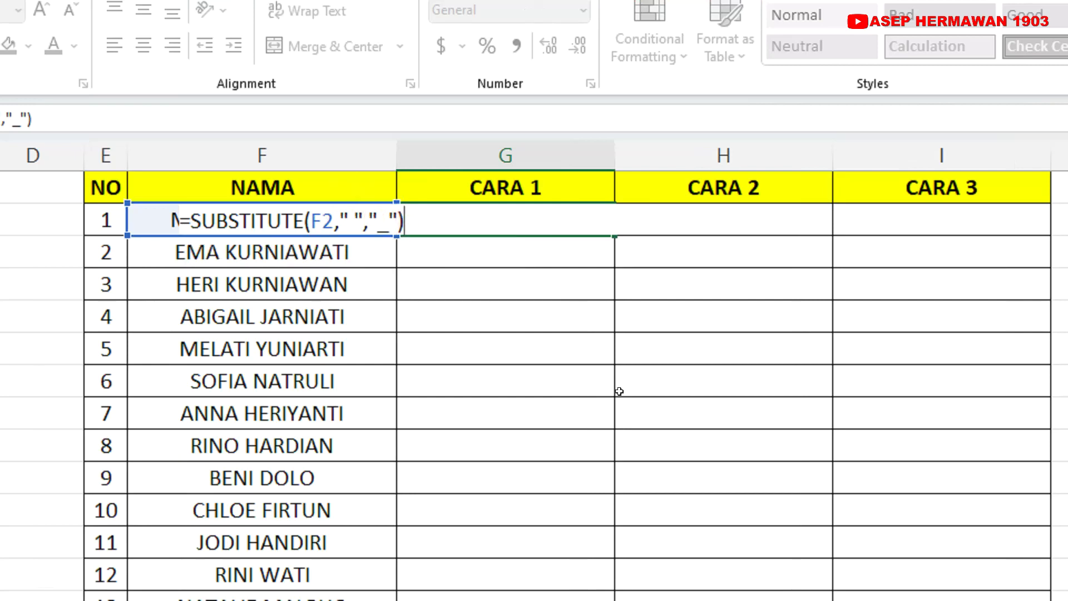
pyautogui.press('Return')
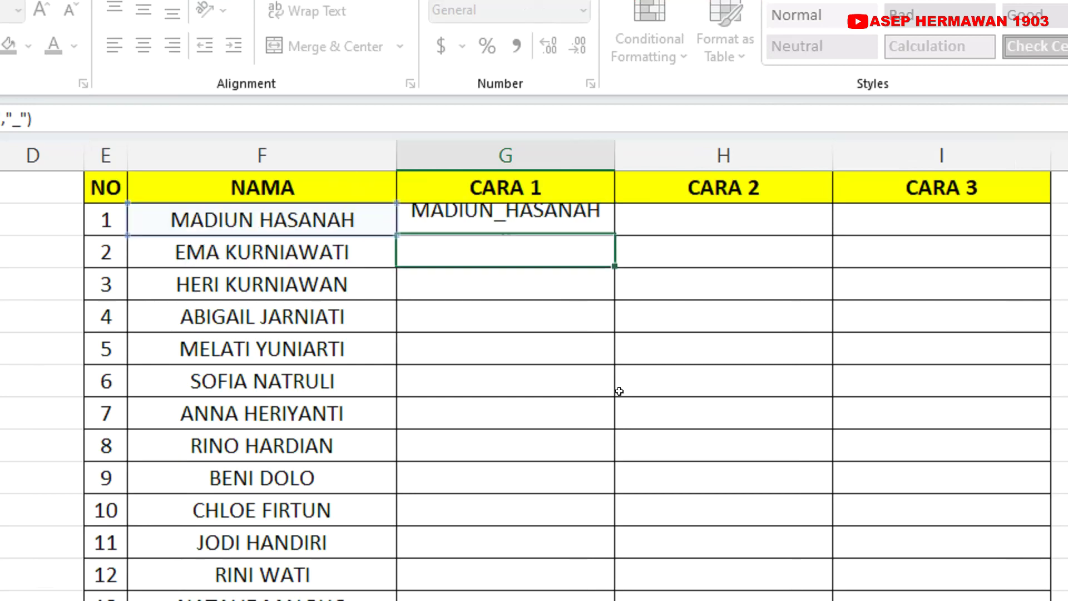
pyautogui.click(602, 221)
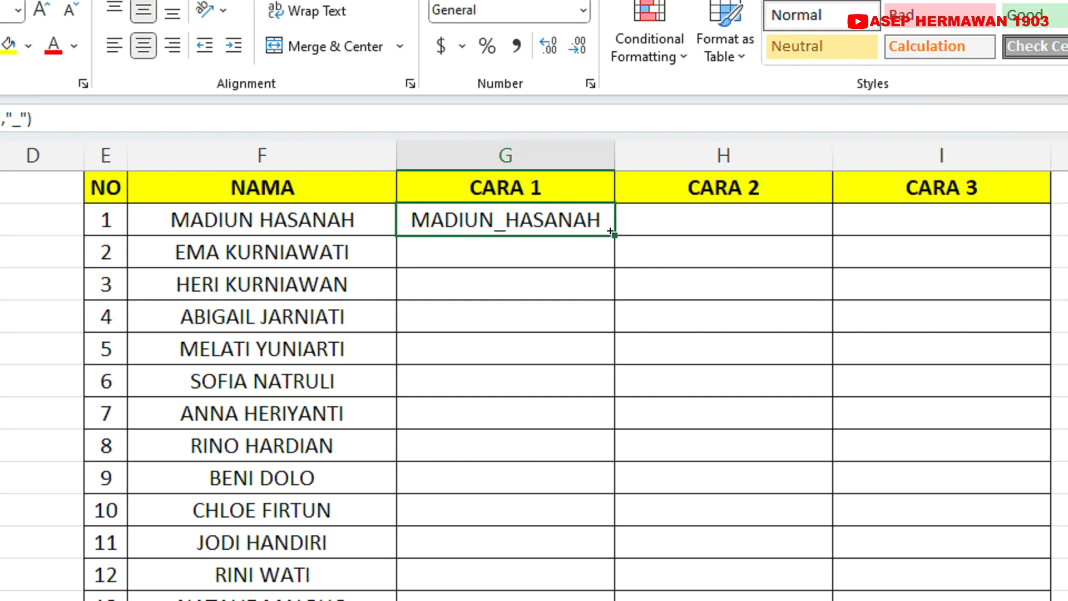
pyautogui.doubleClick(613, 234)
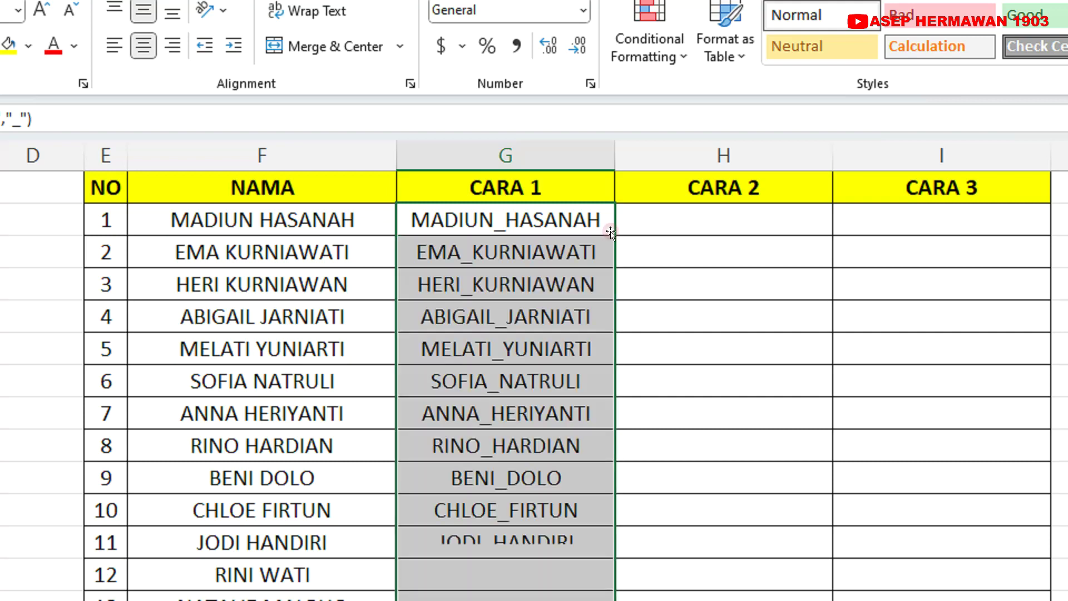
pyautogui.click(523, 252)
pyautogui.click(507, 288)
pyautogui.click(508, 317)
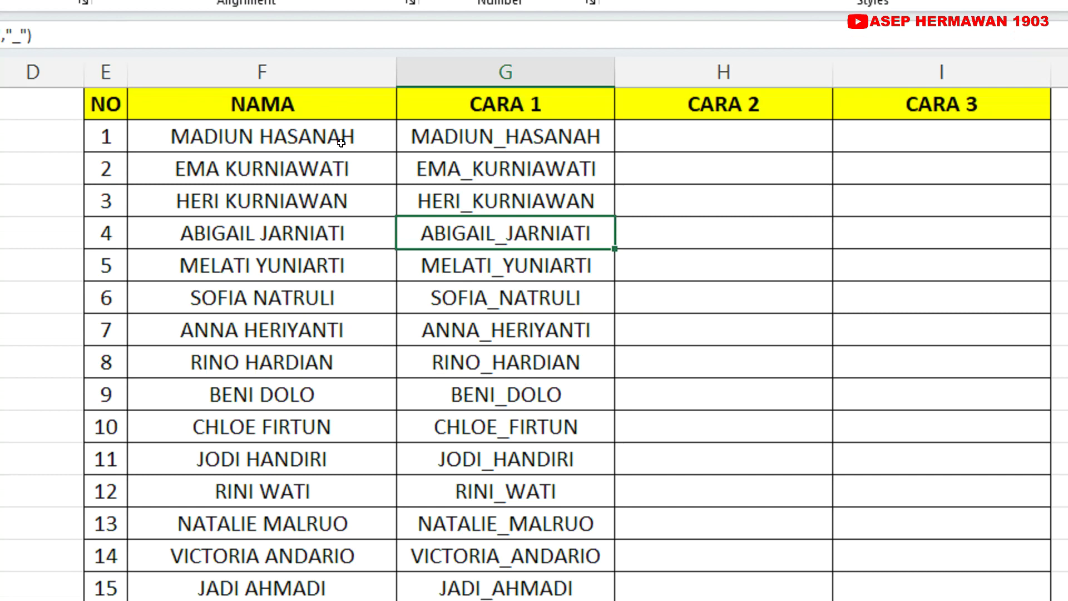
pyautogui.moveTo(351, 118)
pyautogui.mouseDown()
pyautogui.moveTo(263, 247)
pyautogui.moveTo(318, 459)
pyautogui.moveTo(317, 539)
pyautogui.mouseUp()
# Copy the fifteen NAMA names into CARA 2 and select the pasted names
pyautogui.hotkey('ctrl', 'c')
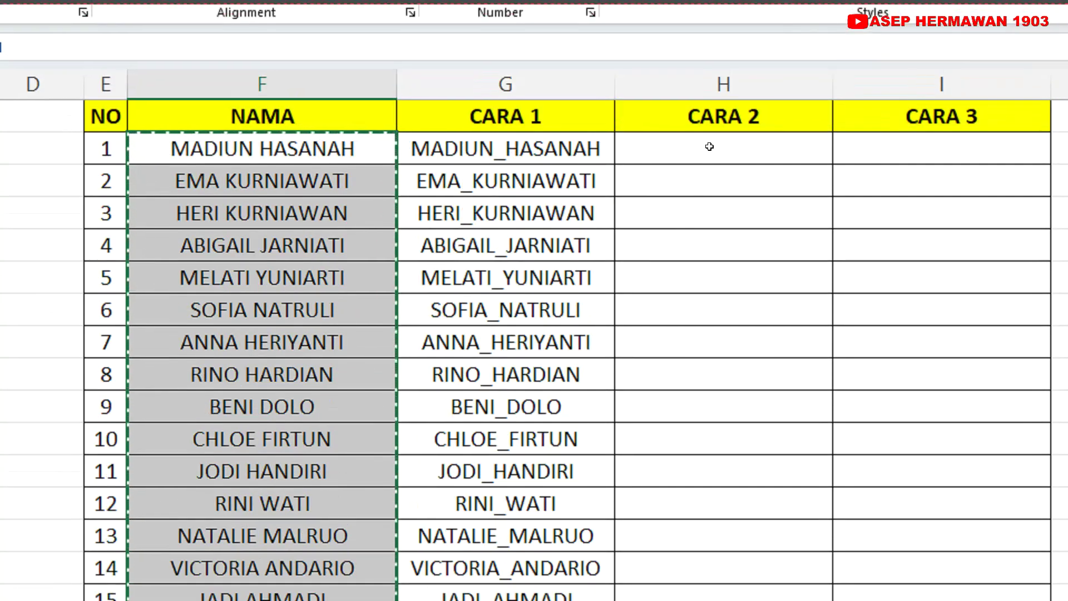
pyautogui.click(709, 146)
pyautogui.hotkey('ctrl', 'v')
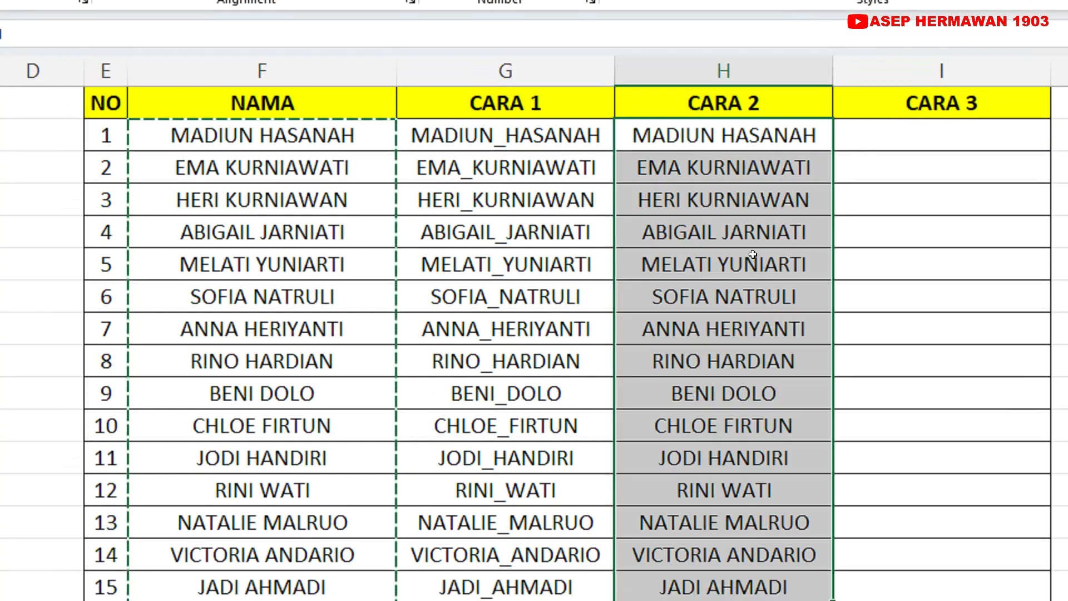
pyautogui.click(753, 255)
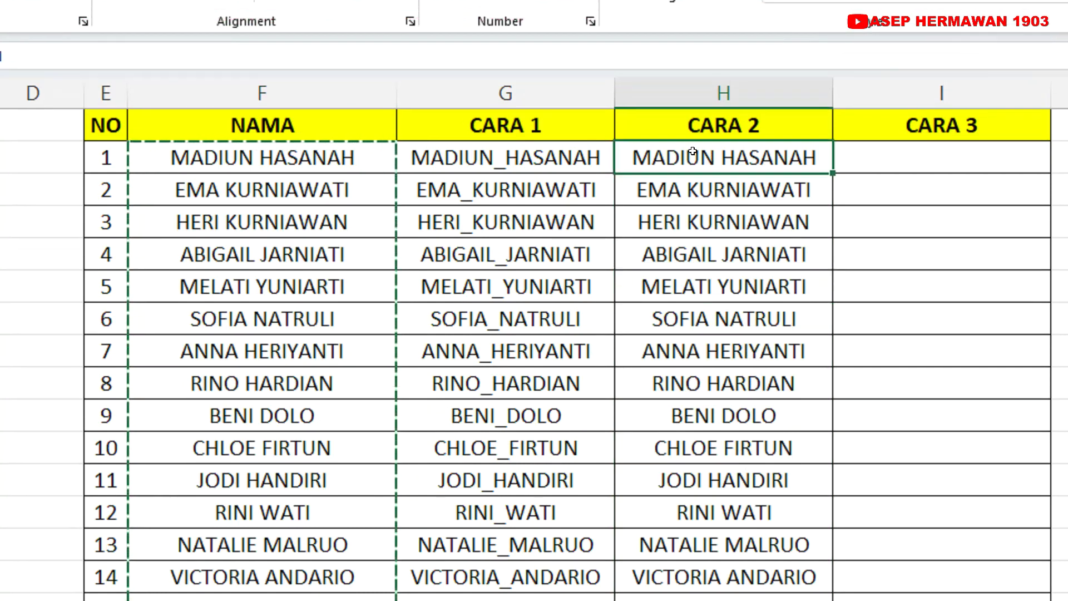
pyautogui.moveTo(684, 139); pyautogui.dragTo(768, 483)
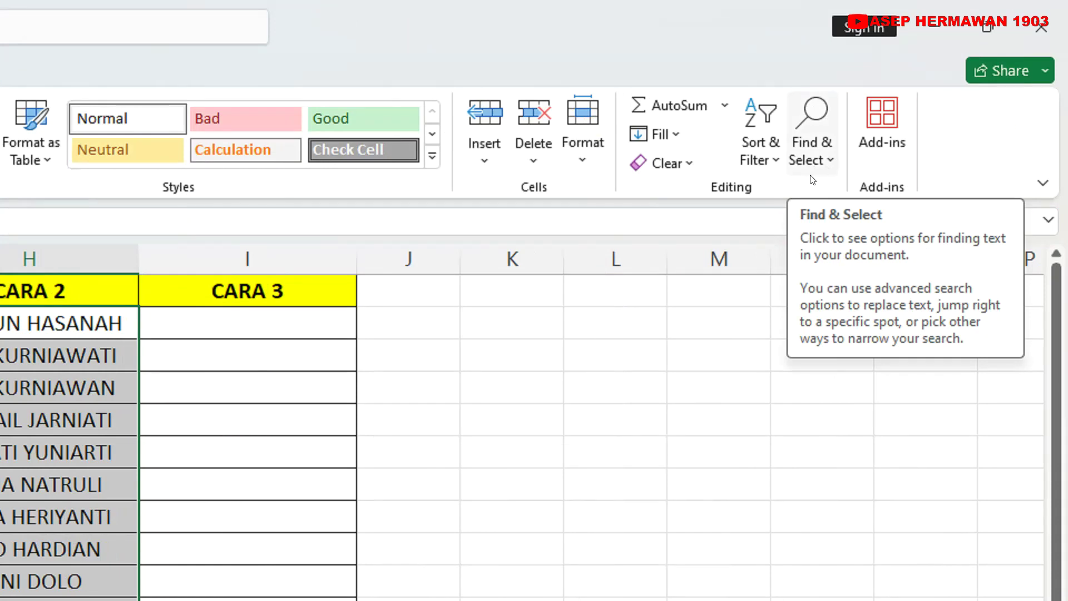
# Start Replace from the Home Find & Select menu for the selected CARA 2 names
pyautogui.click(832, 170)
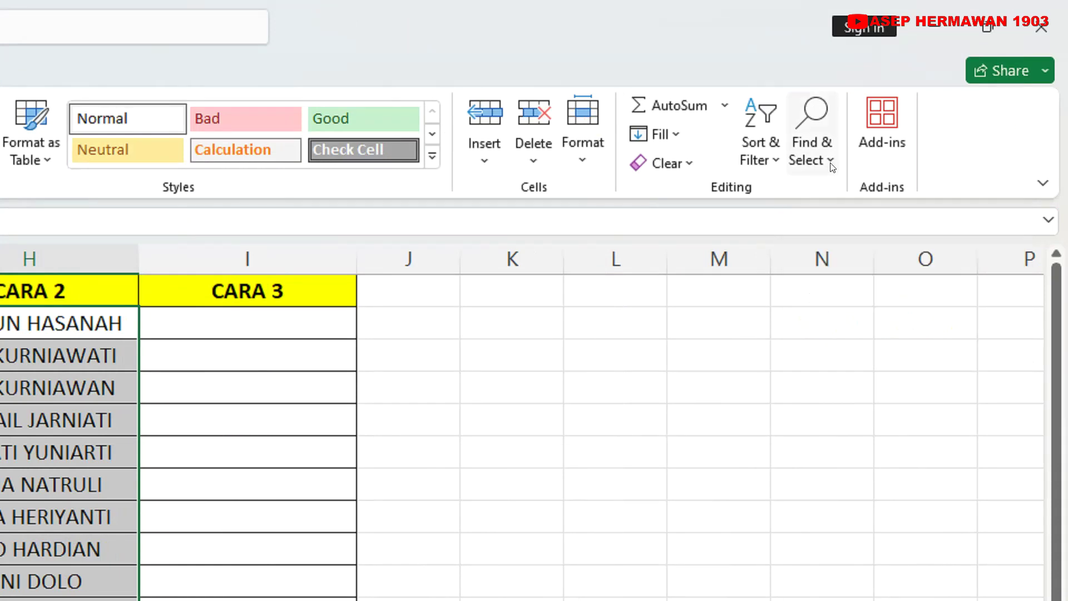
pyautogui.click(832, 167)
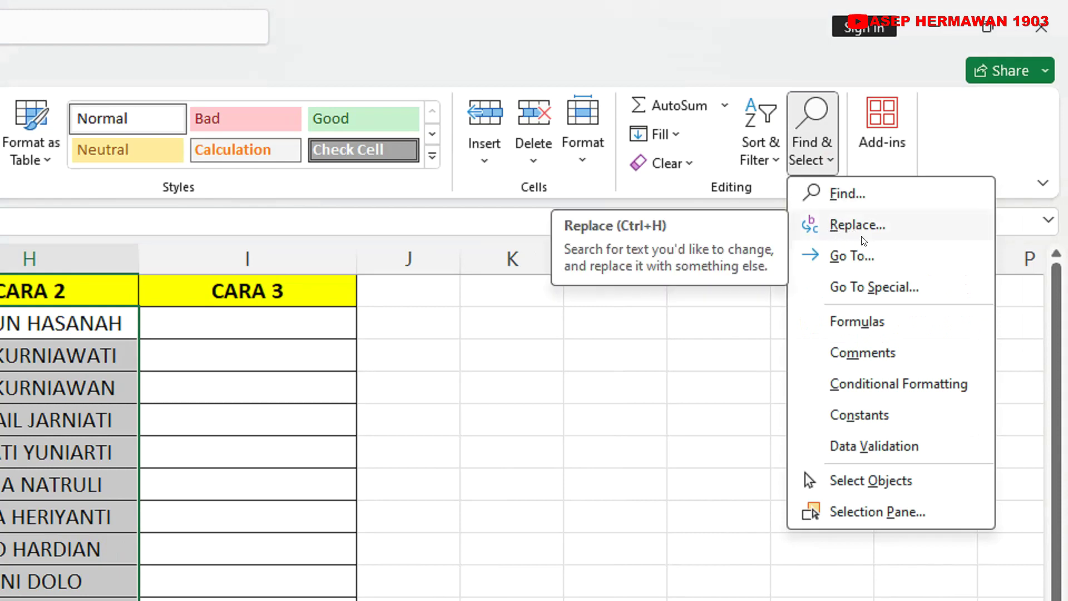
pyautogui.click(868, 234)
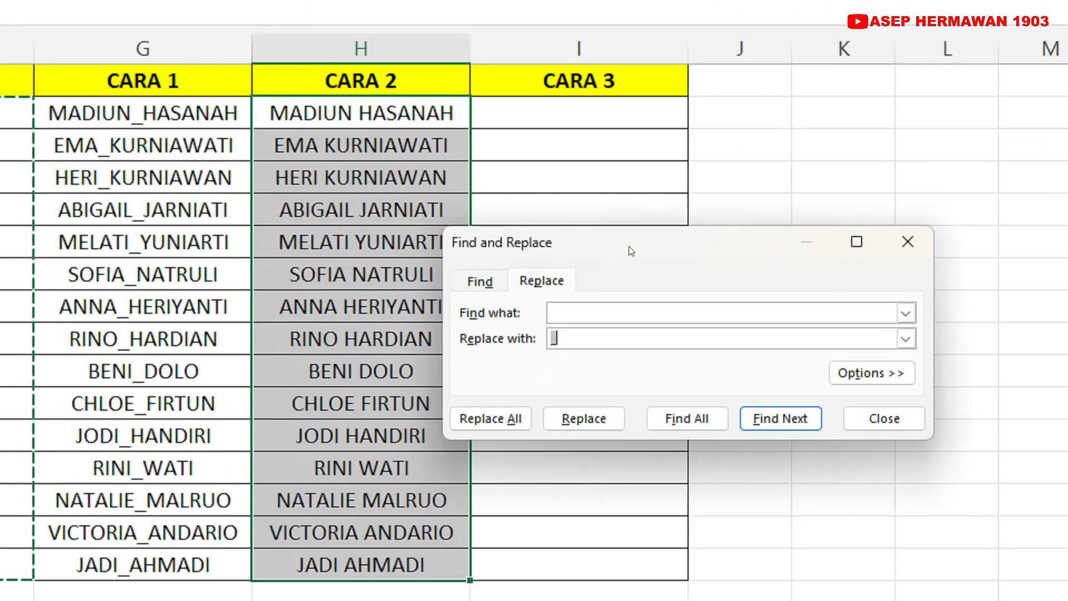
# Replace every space with _ in the 15 CARA 2 names, then close Find and Replace
pyautogui.moveTo(574, 338); pyautogui.dragTo(621, 316)
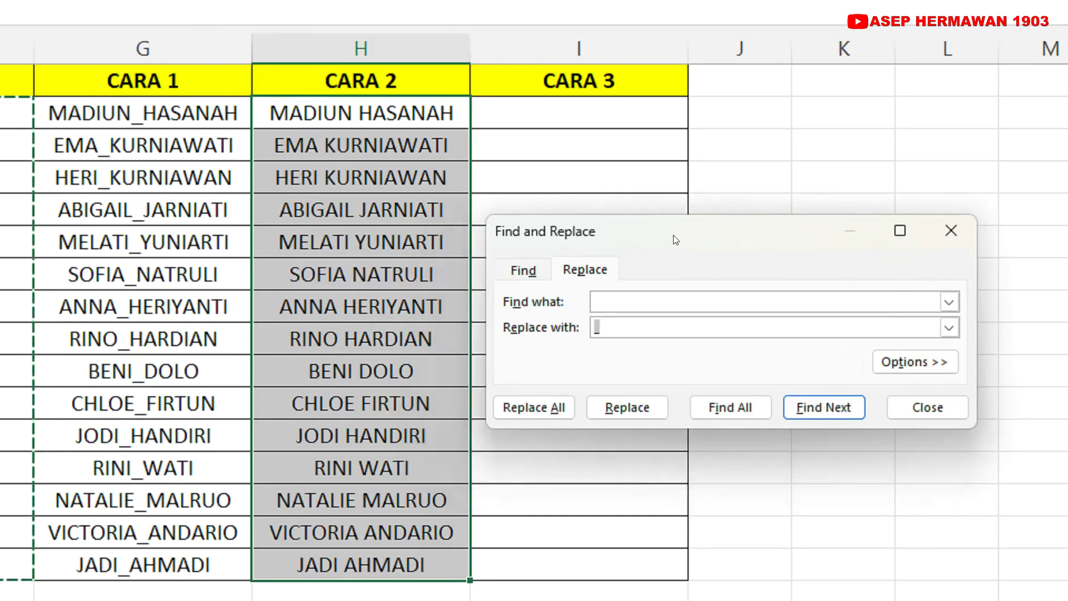
pyautogui.click(598, 288)
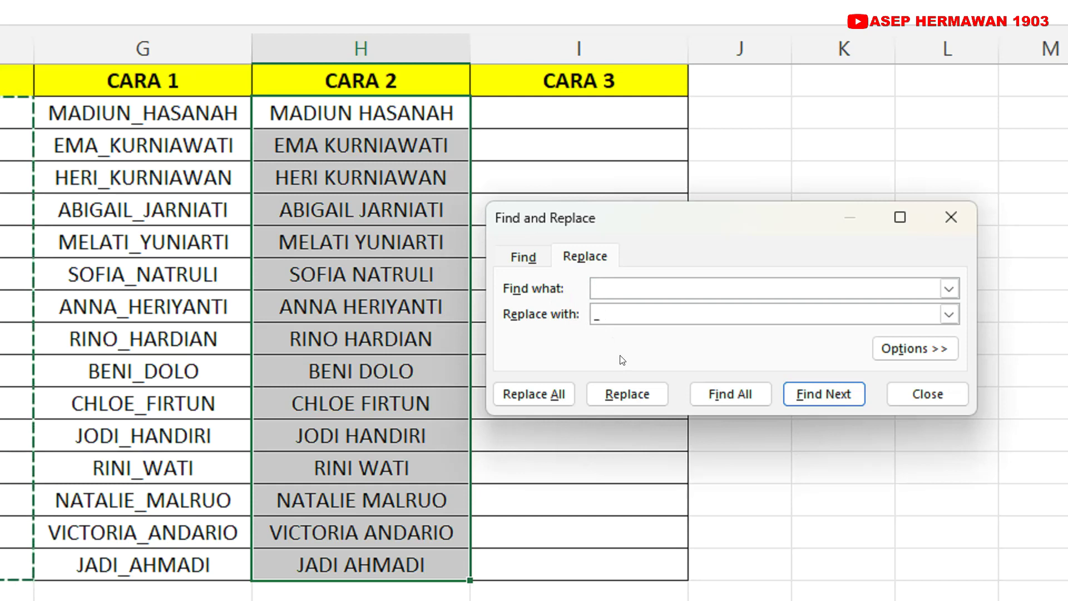
pyautogui.click(602, 285)
pyautogui.click(593, 314)
pyautogui.press('BackSpace')
pyautogui.click(538, 395)
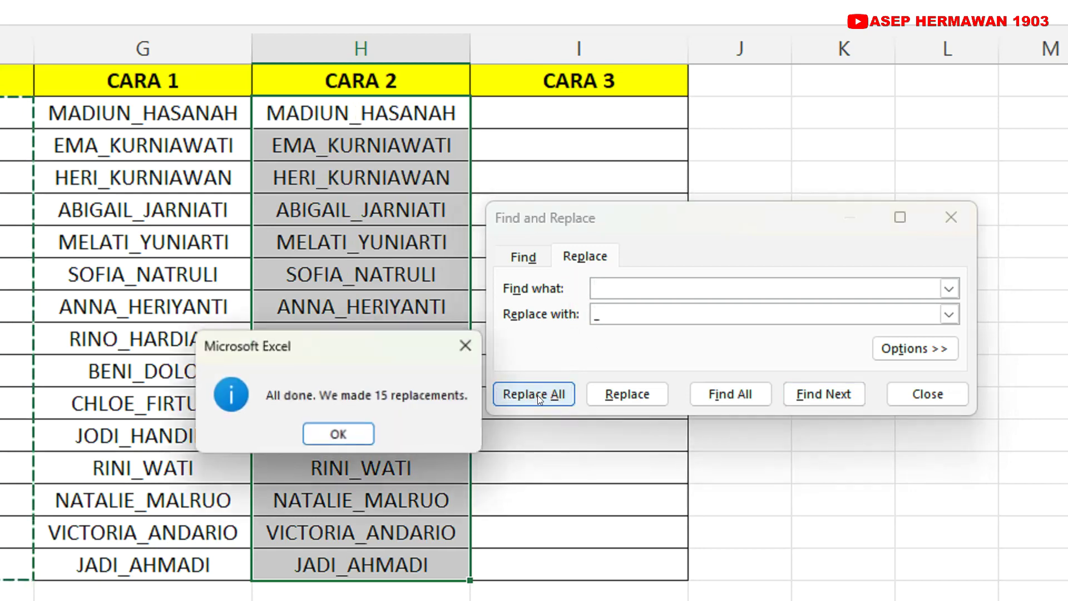
pyautogui.click(348, 435)
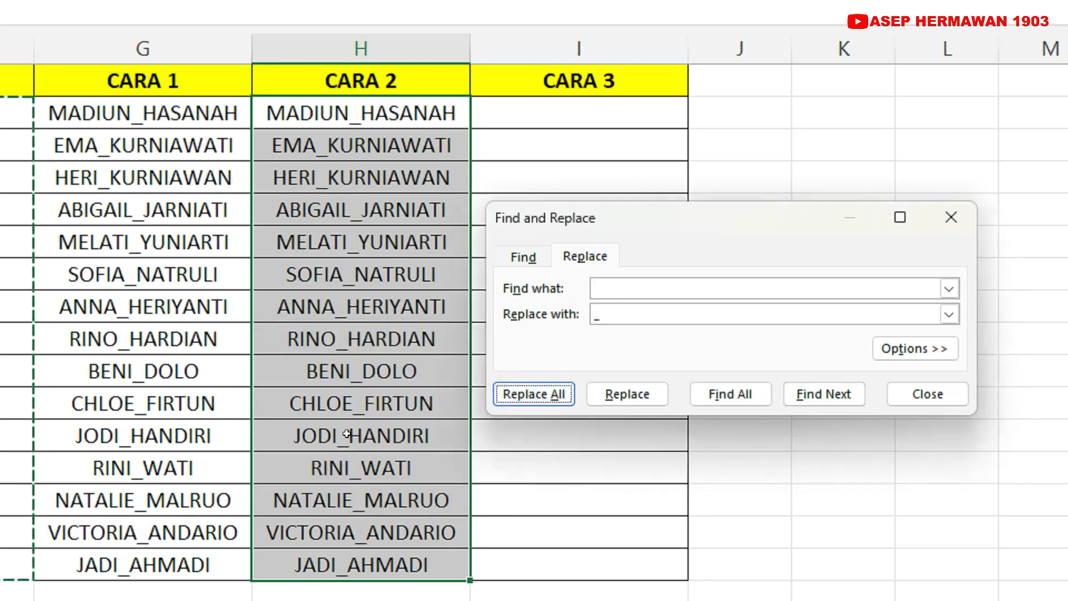
pyautogui.click(801, 394)
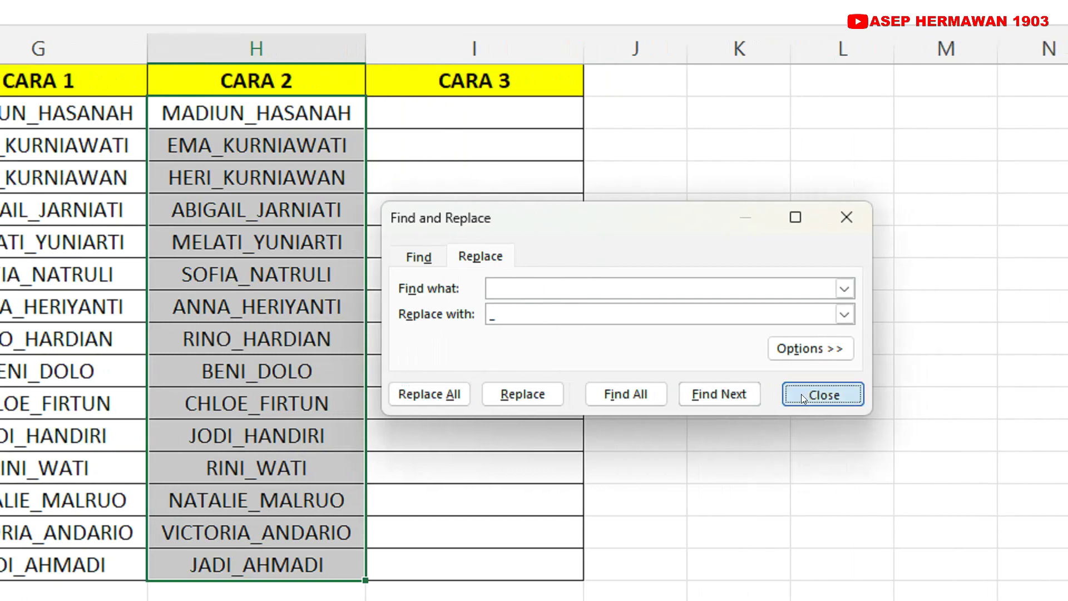
pyautogui.click(457, 295)
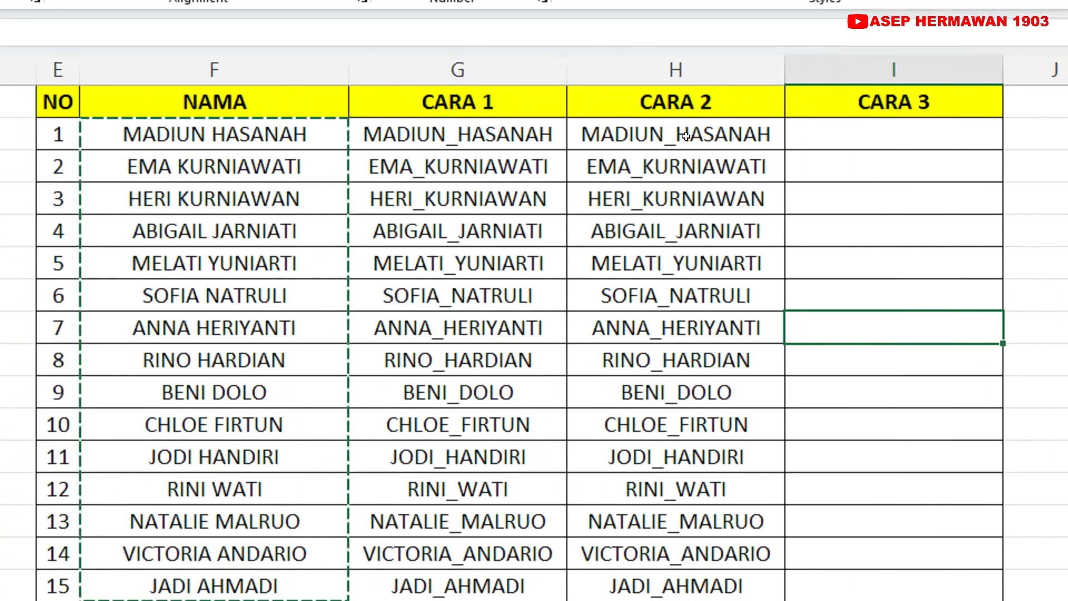
pyautogui.moveTo(676, 147); pyautogui.dragTo(680, 253)
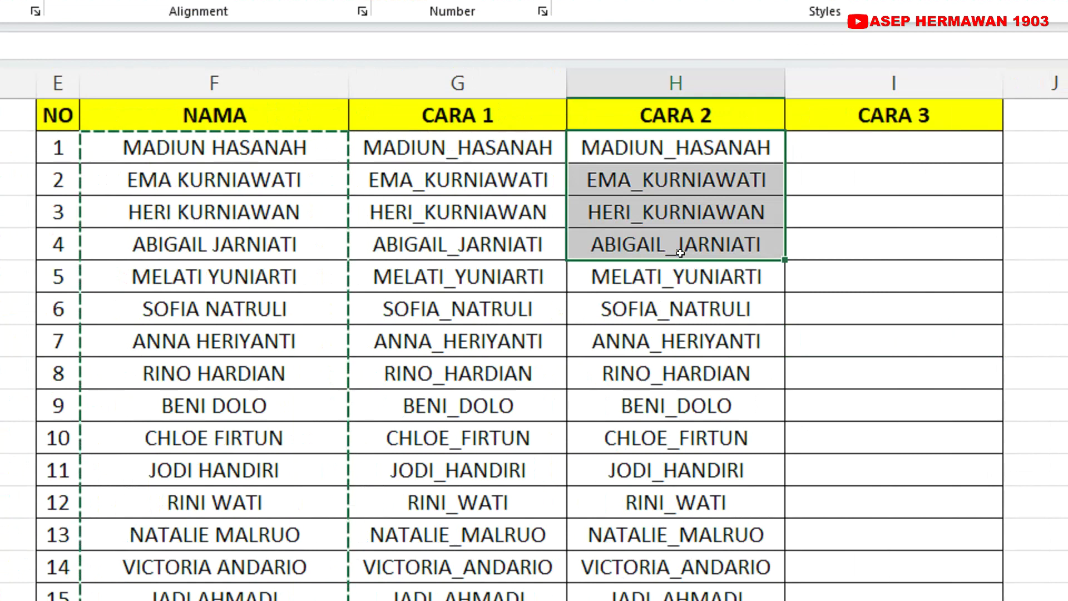
pyautogui.click(671, 157)
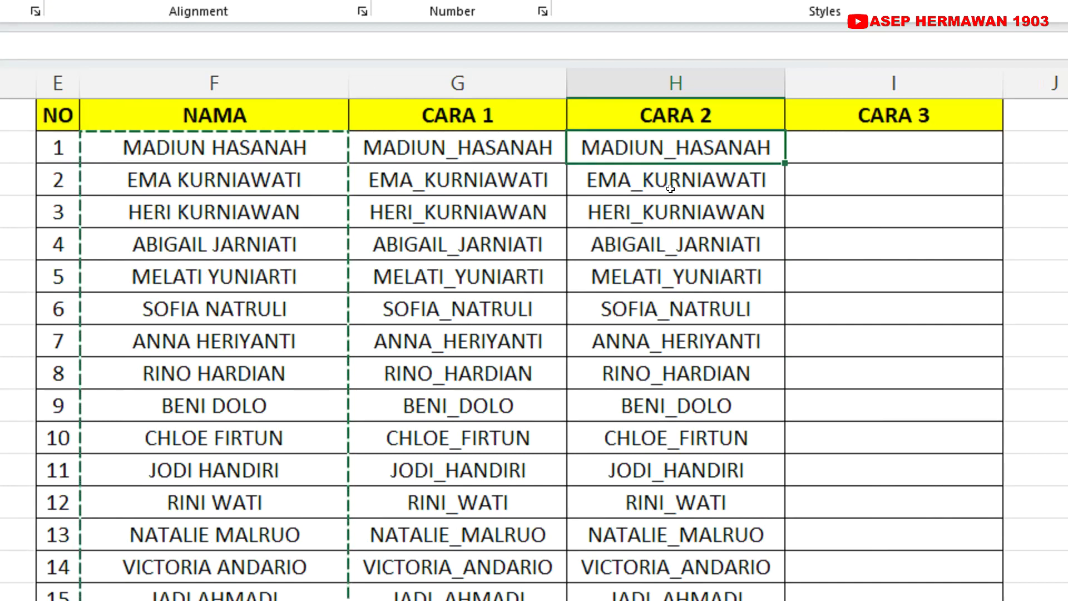
pyautogui.click(291, 151)
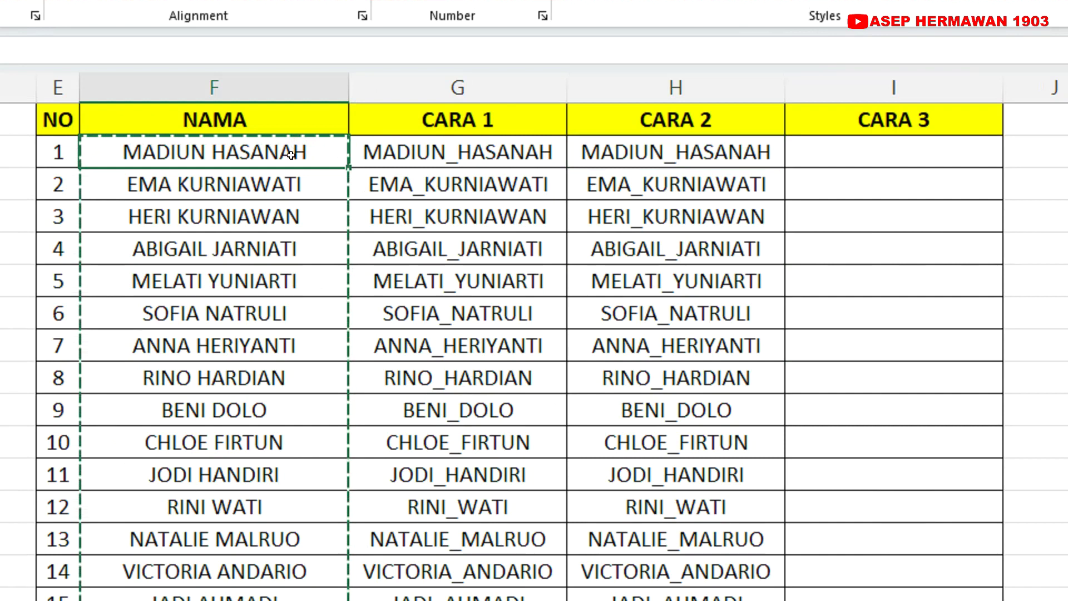
pyautogui.hotkey('ctrl', 'c')
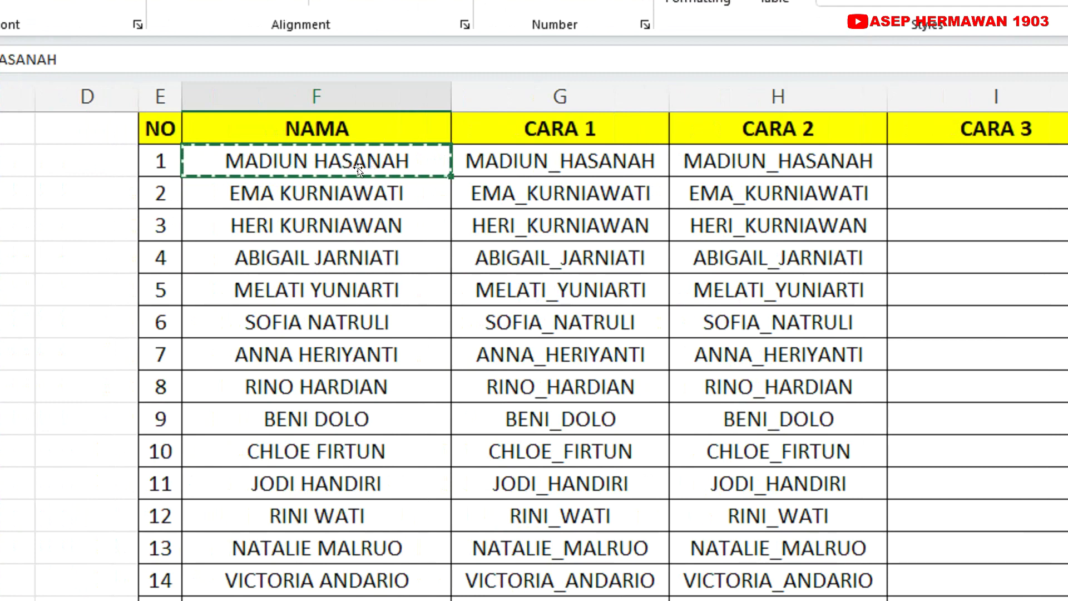
pyautogui.click(797, 161)
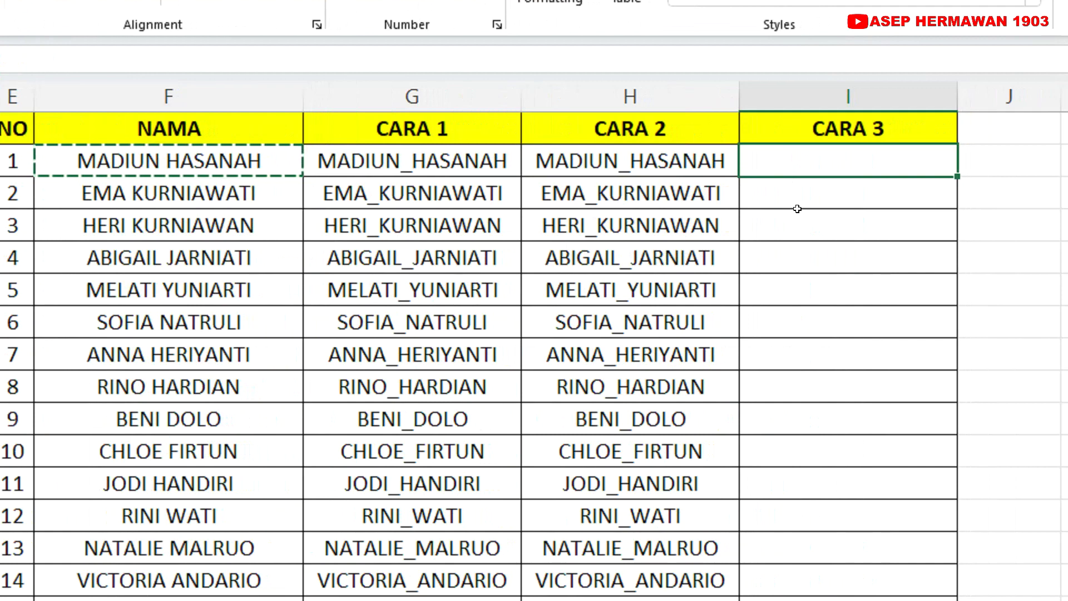
pyautogui.hotkey('ctrl', 'v')
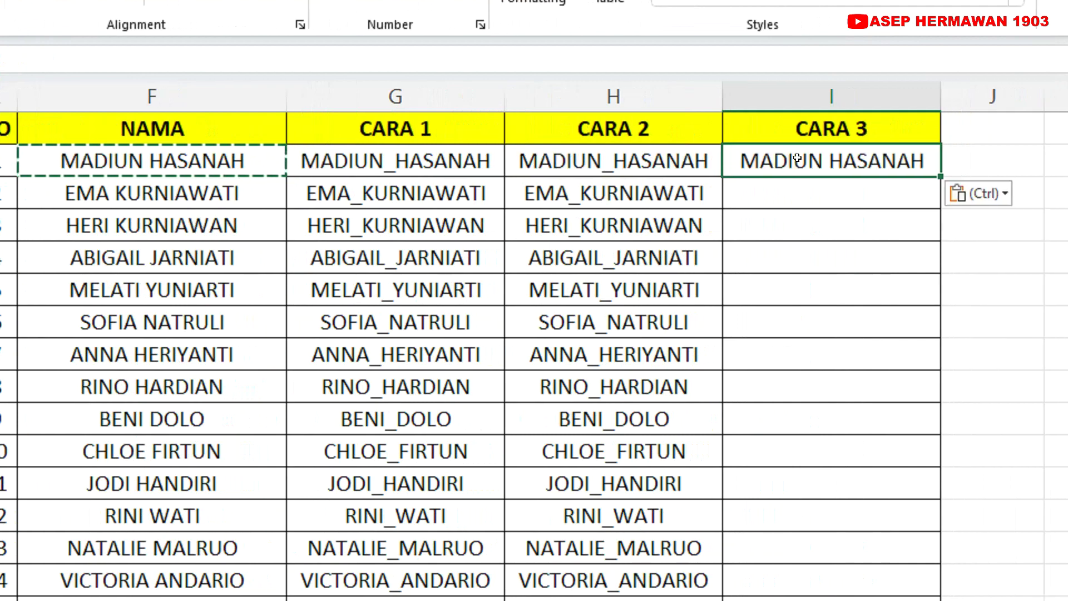
pyautogui.doubleClick(796, 159)
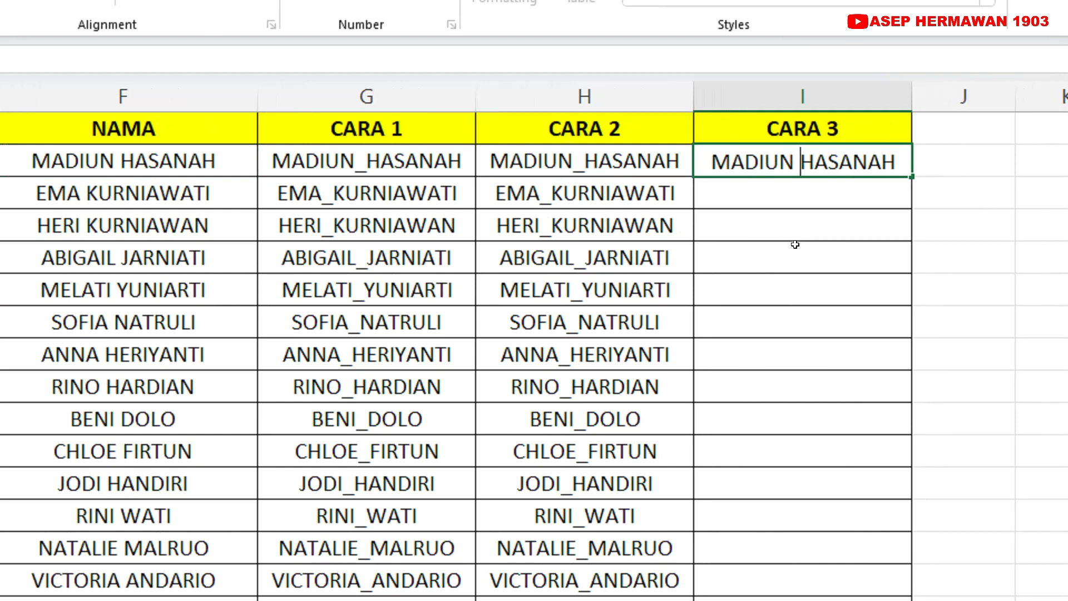
pyautogui.press('BackSpace')
pyautogui.write('_')
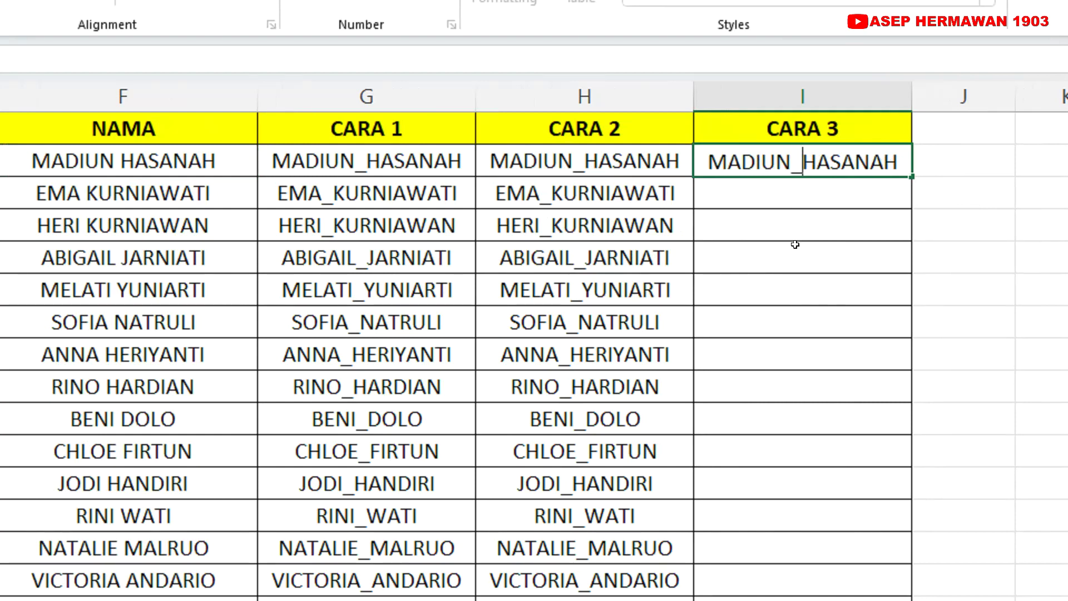
pyautogui.click(782, 201)
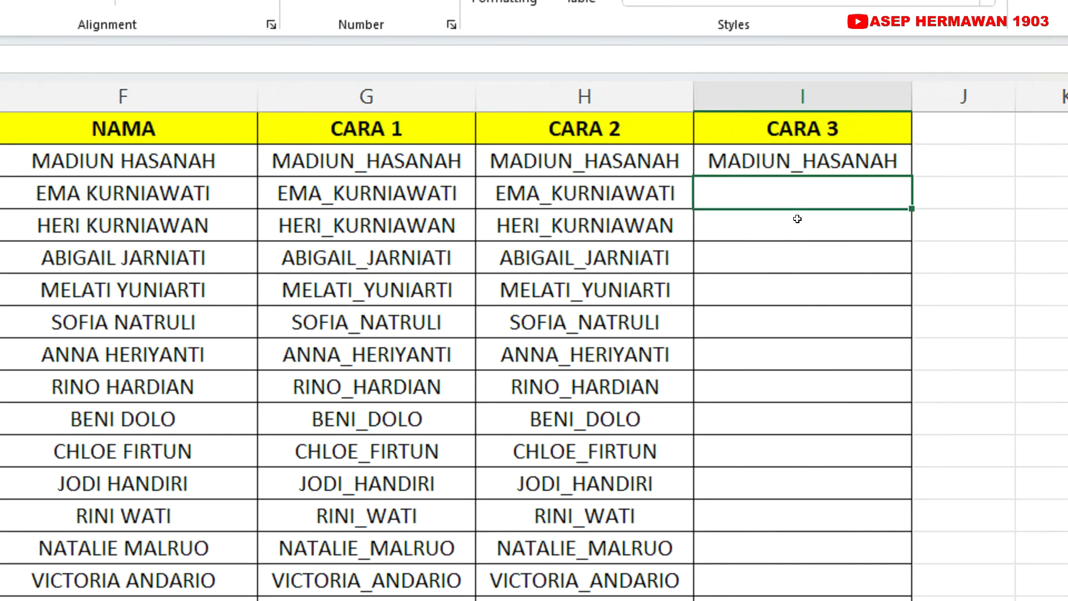
pyautogui.click(797, 262)
pyautogui.click(751, 165)
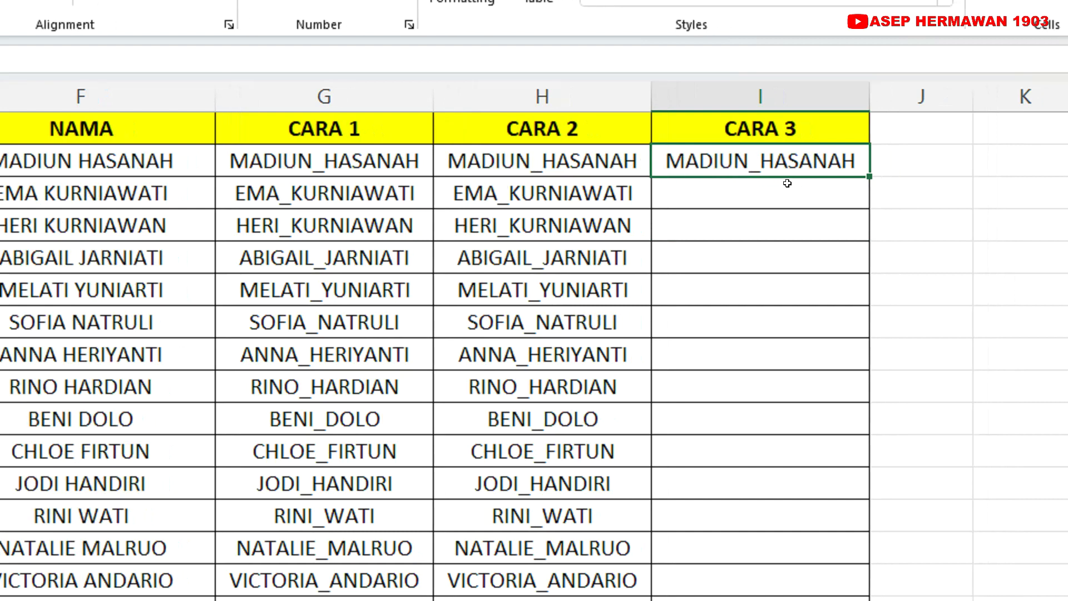
pyautogui.click(766, 192)
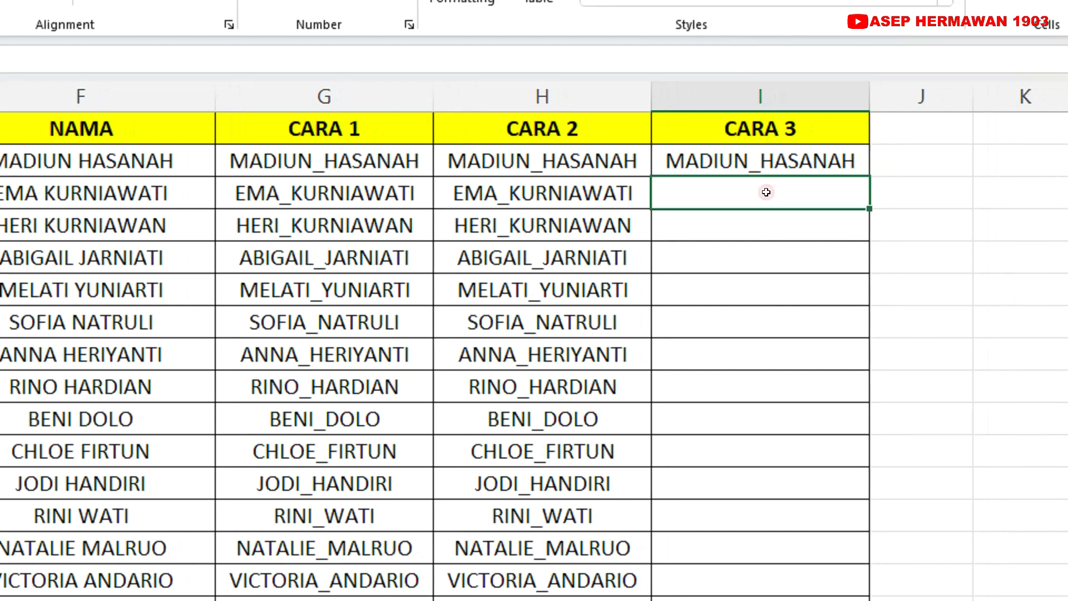
pyautogui.moveTo(771, 159); pyautogui.dragTo(743, 329)
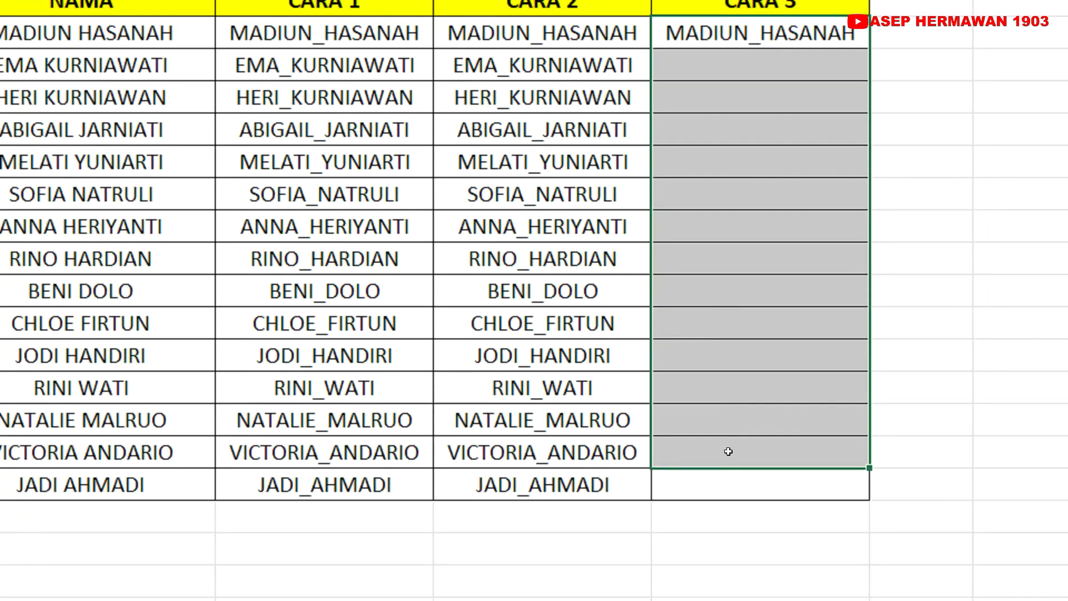
pyautogui.moveTo(741, 331); pyautogui.dragTo(723, 447)
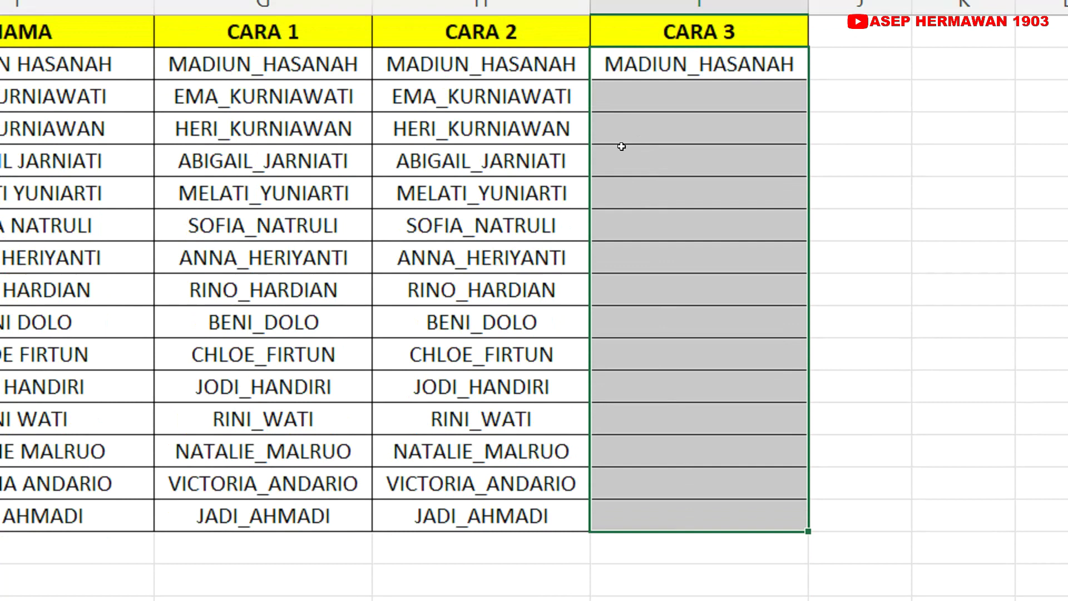
pyautogui.hotkey('ctrl', 'e')
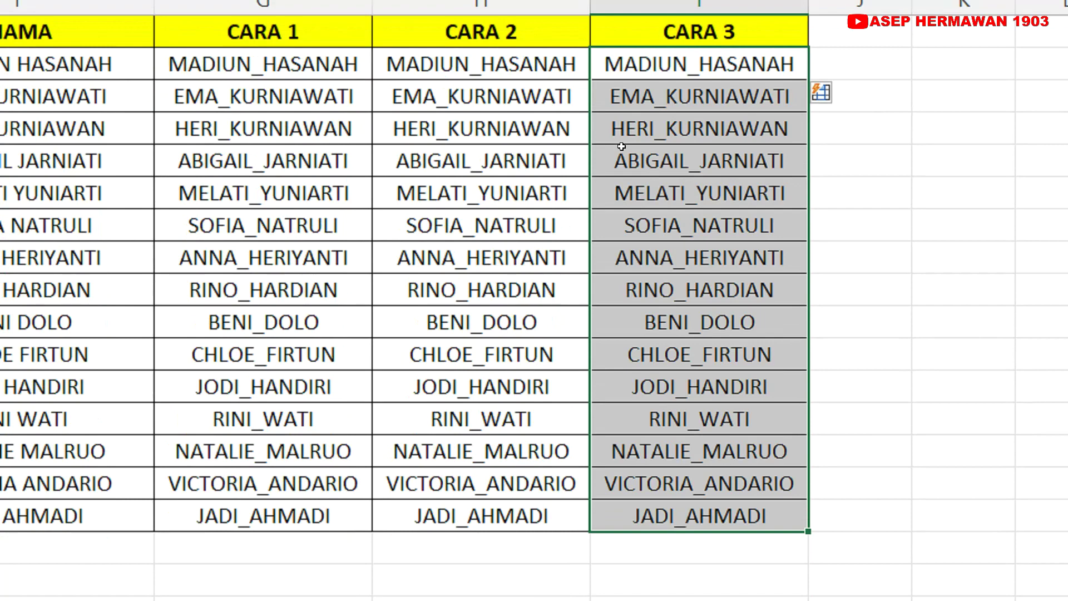
pyautogui.click(621, 147)
pyautogui.moveTo(622, 142); pyautogui.dragTo(618, 561)
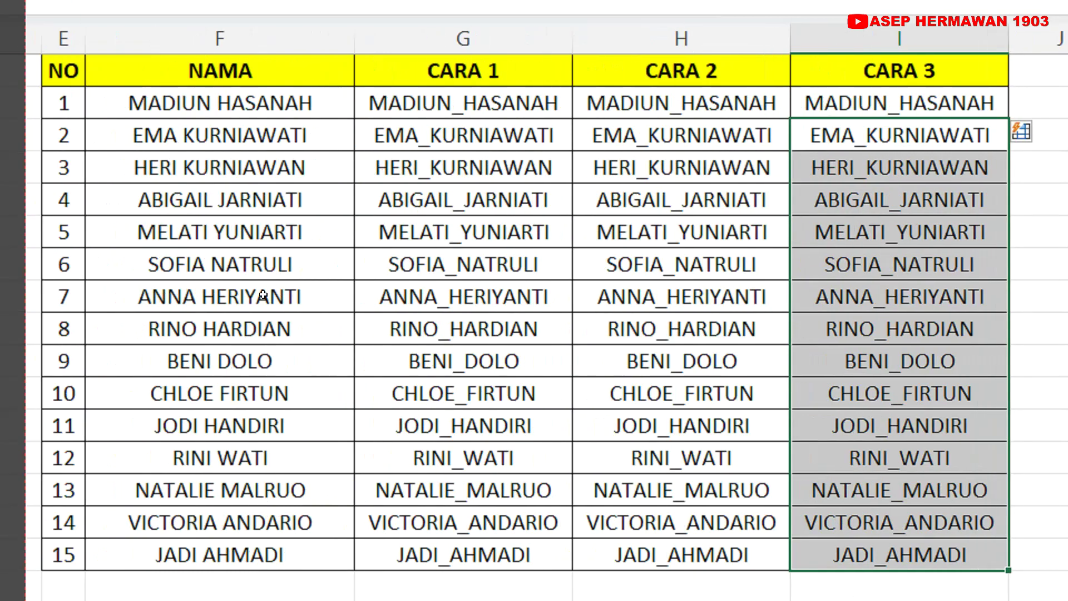
pyautogui.click(473, 295)
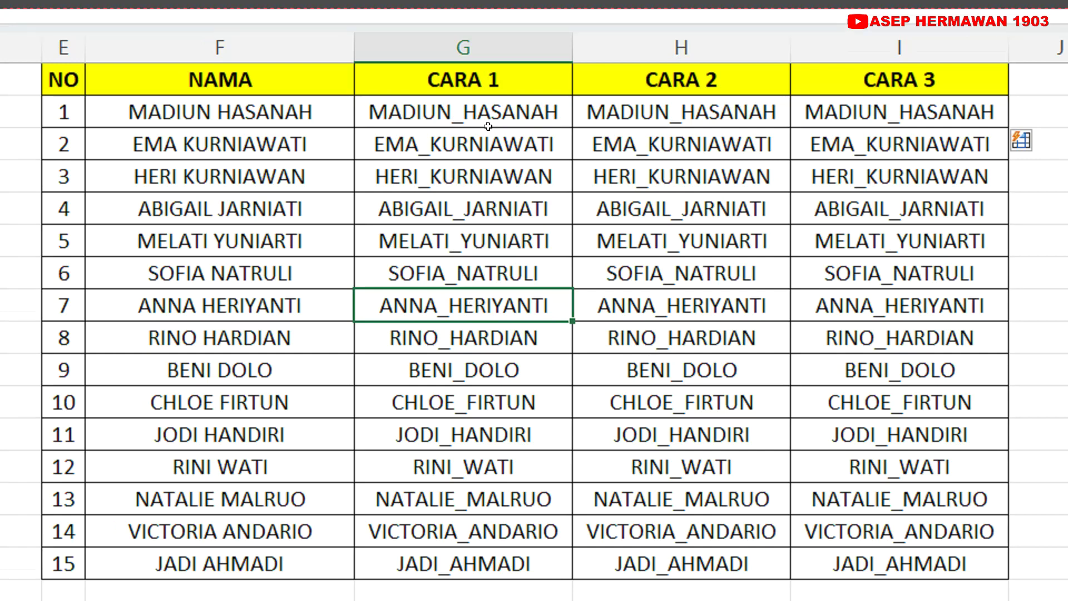
pyautogui.click(503, 71)
pyautogui.click(684, 71)
pyautogui.click(867, 71)
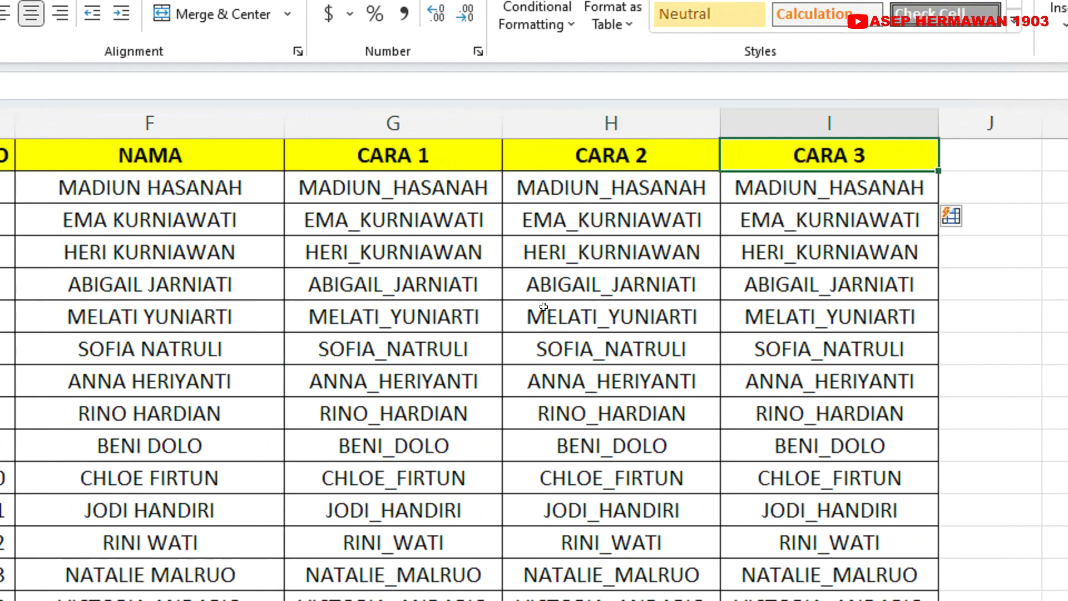